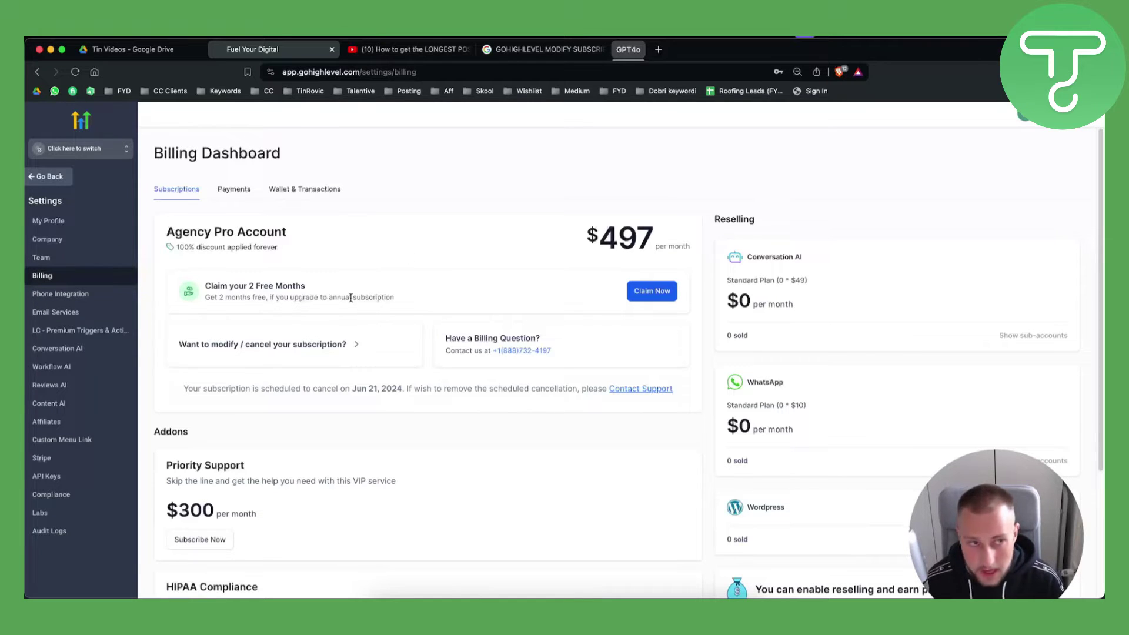
- Open the modify/cancel subscription dialog and expand it to show downgrade and cancel plan options
left_click(313, 347)
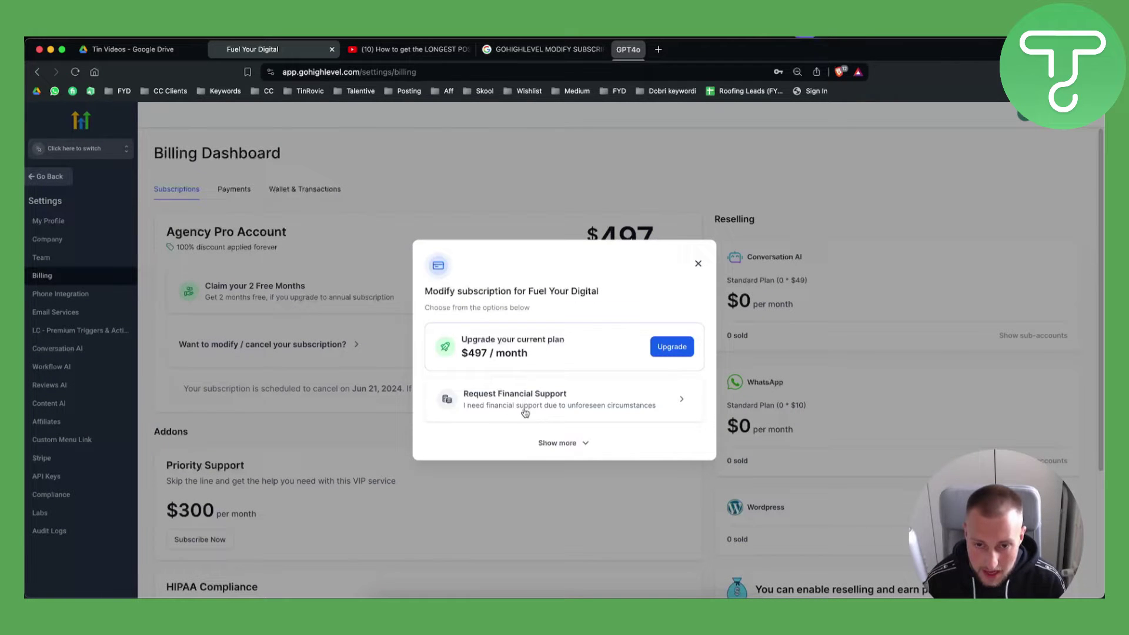
left_click(571, 443)
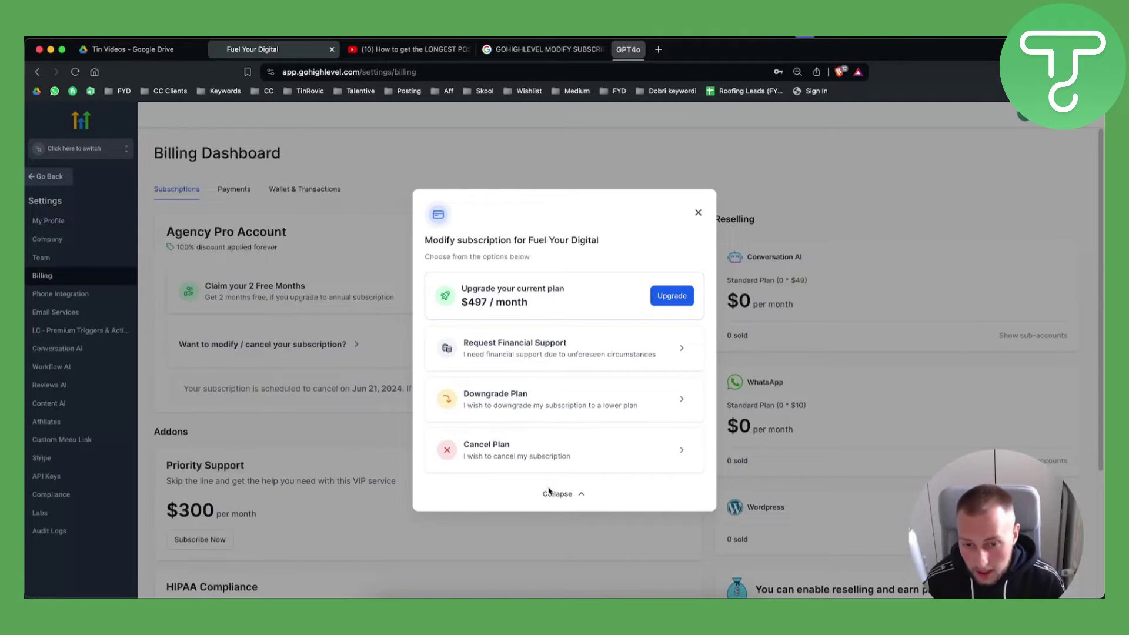
left_click(699, 211)
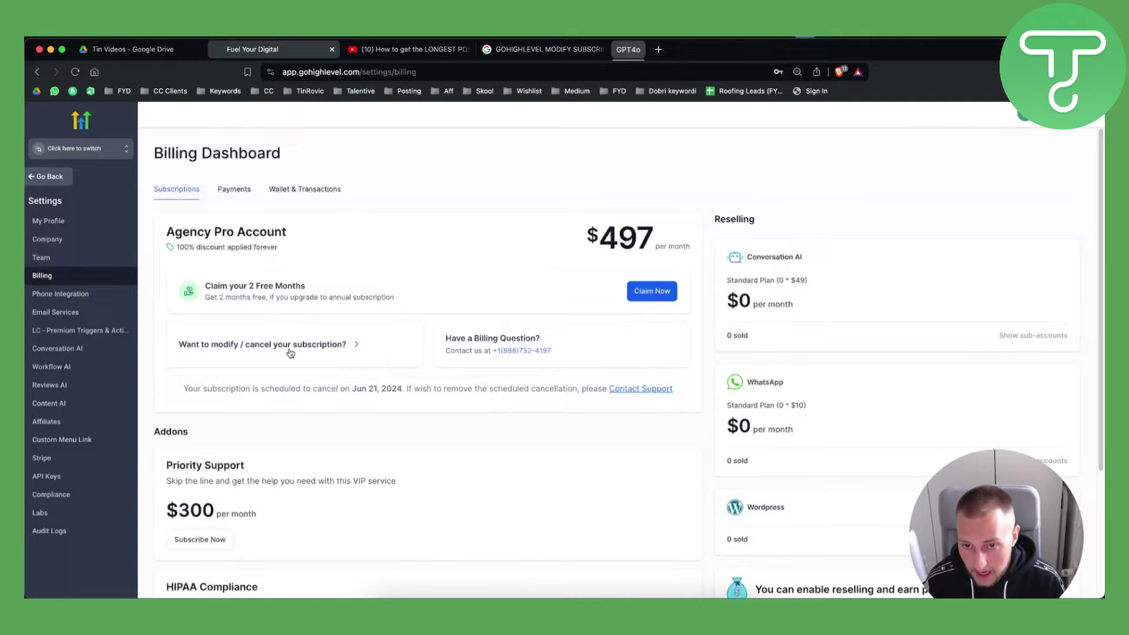
left_click(291, 352)
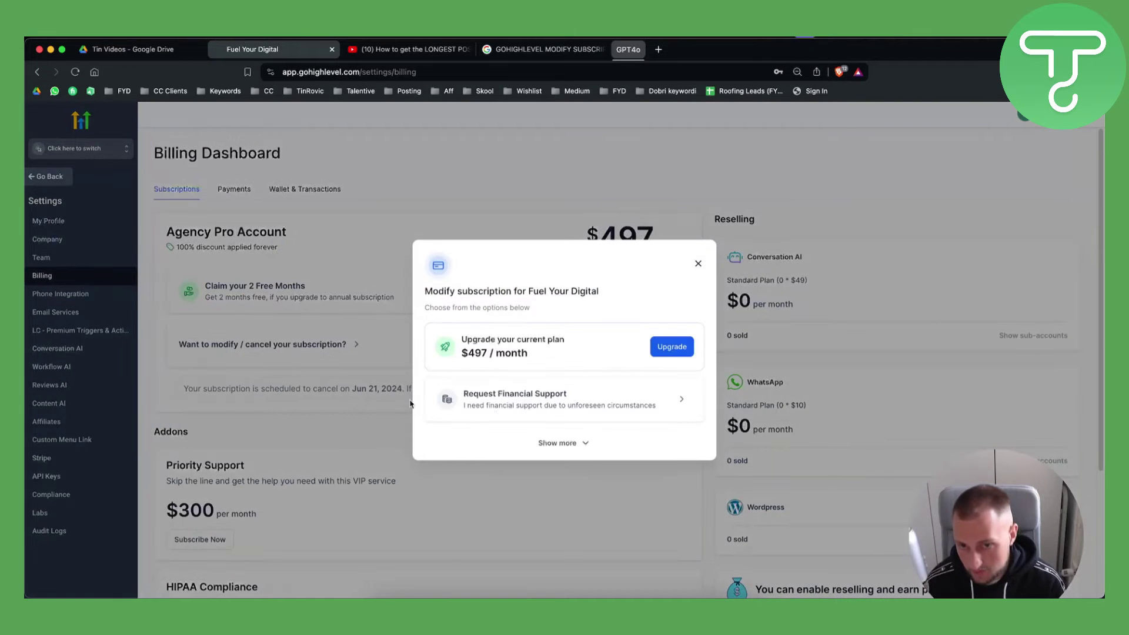
left_click(557, 444)
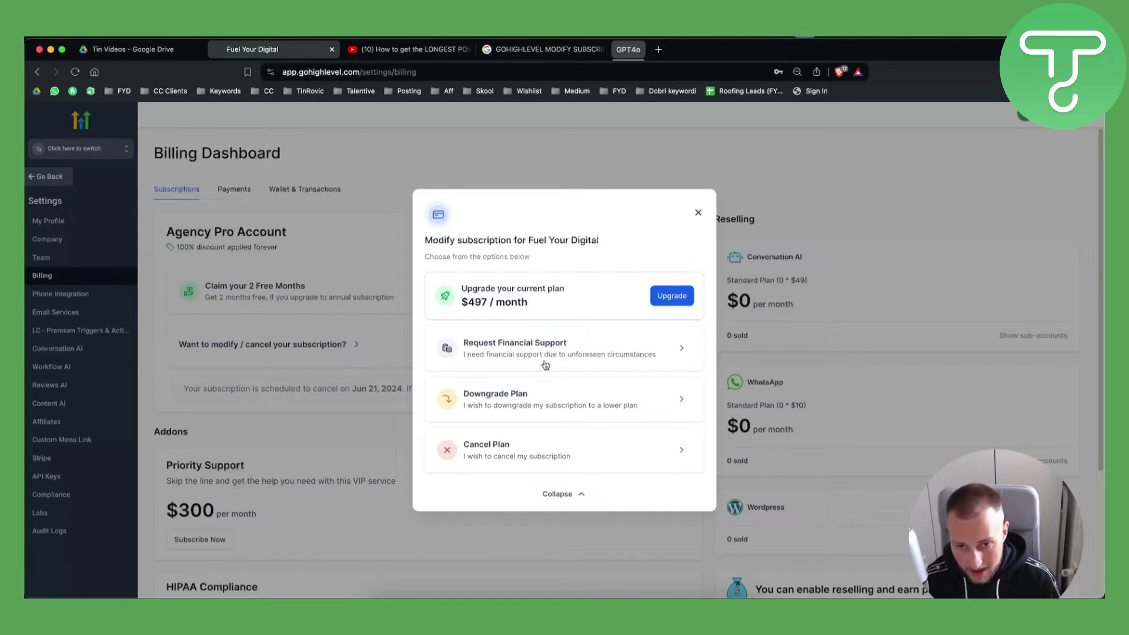
- View the Request Financial Support form, then dismiss it back to the Billing Dashboard
left_click(563, 348)
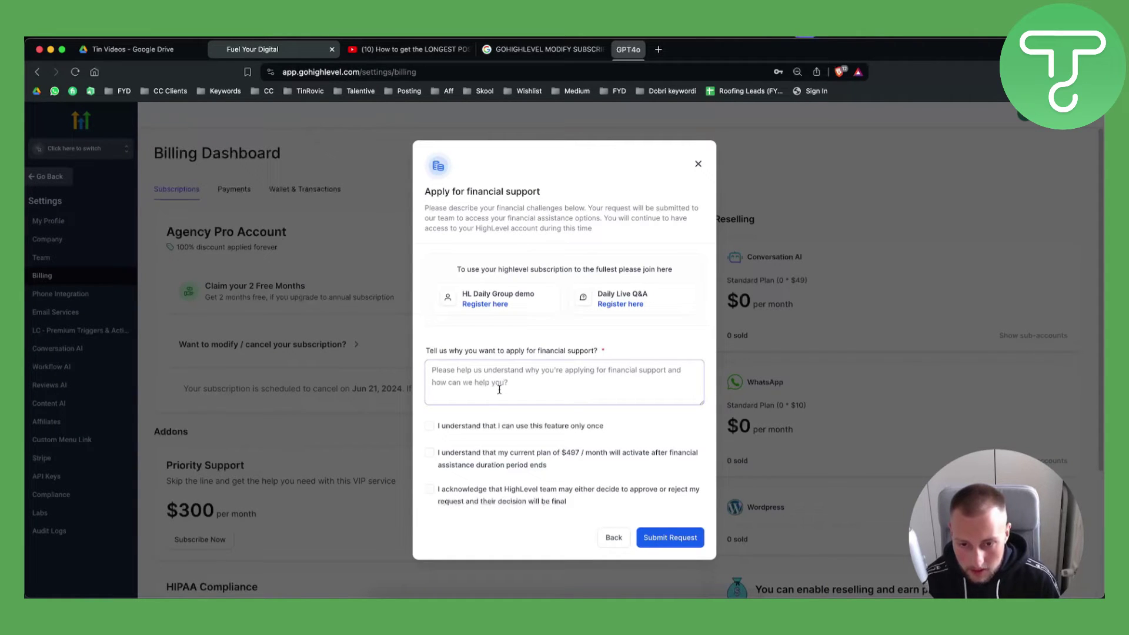
left_click(697, 166)
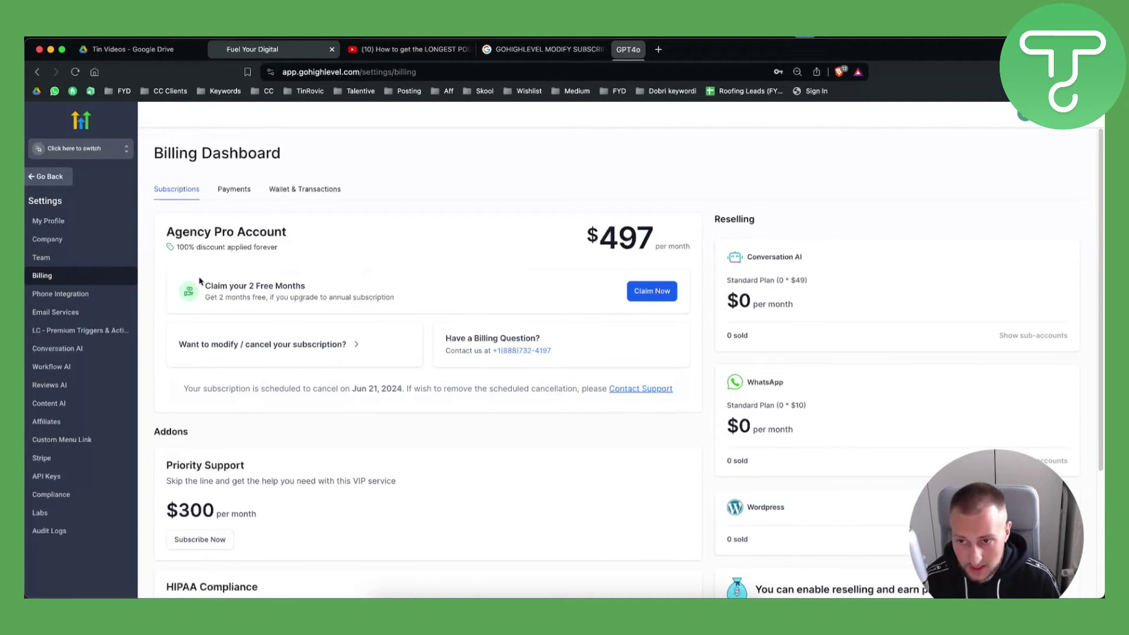
left_click_drag(250, 285, 346, 292)
left_click(282, 284)
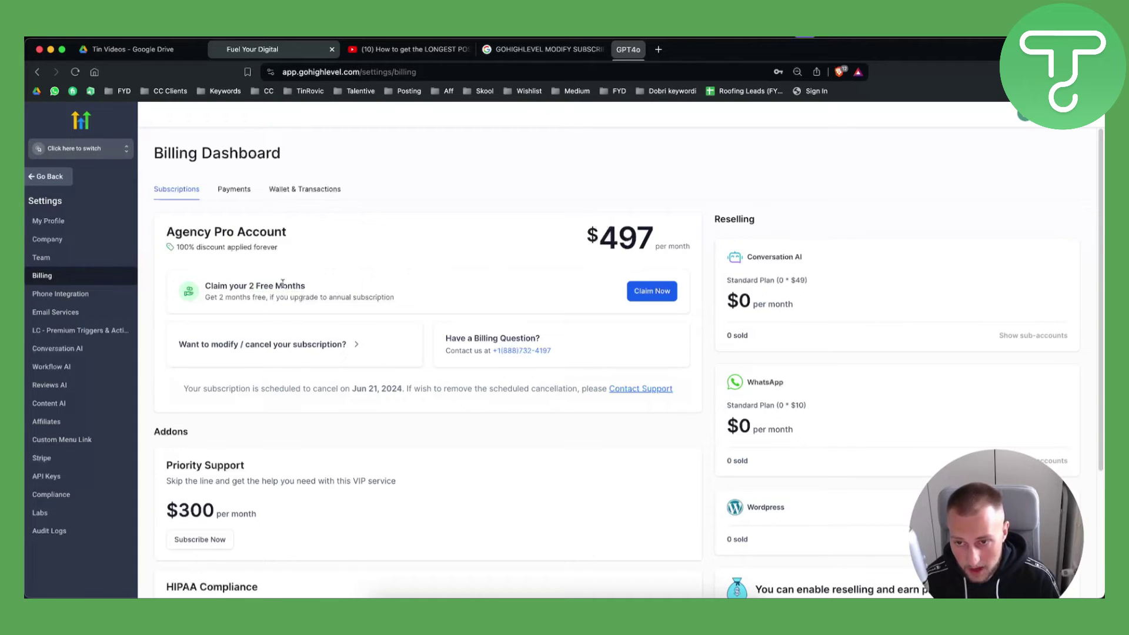